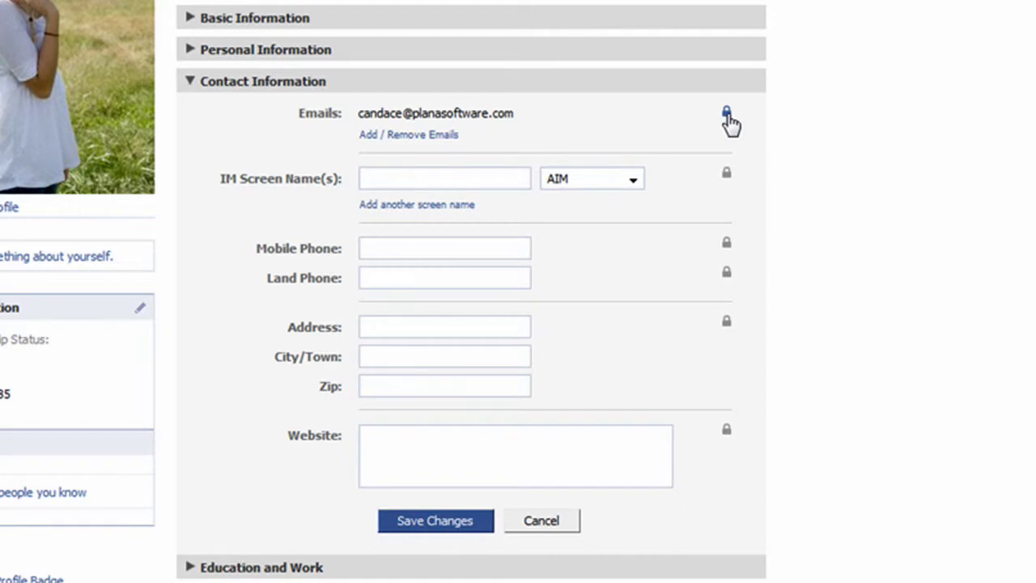
# Open the 'Who can see this?' privacy setting for the profile's email address
pyautogui.click(727, 115)
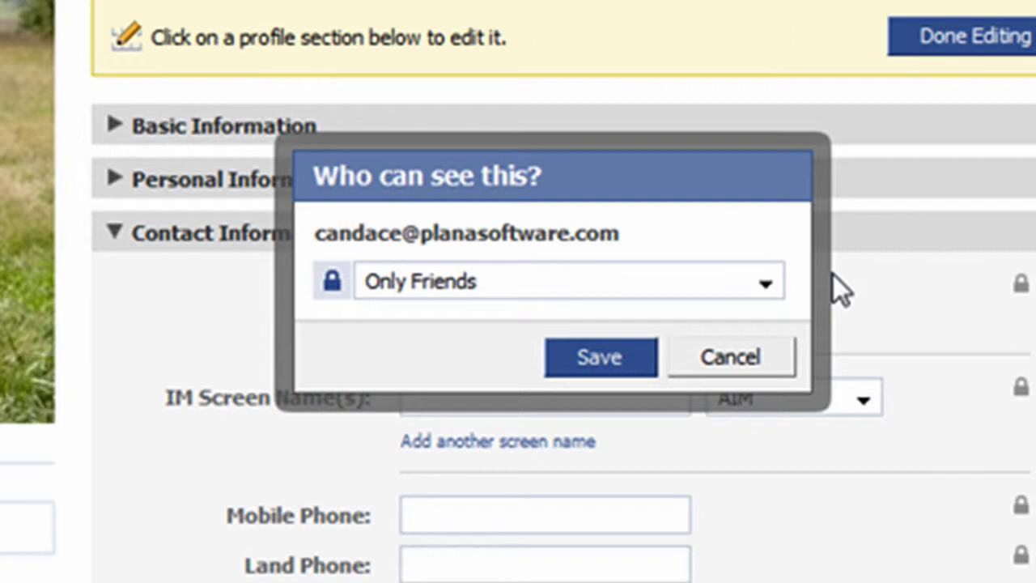
# Keep the email visibility at Only Friends and cancel the privacy dialog
pyautogui.click(766, 282)
pyautogui.click(766, 283)
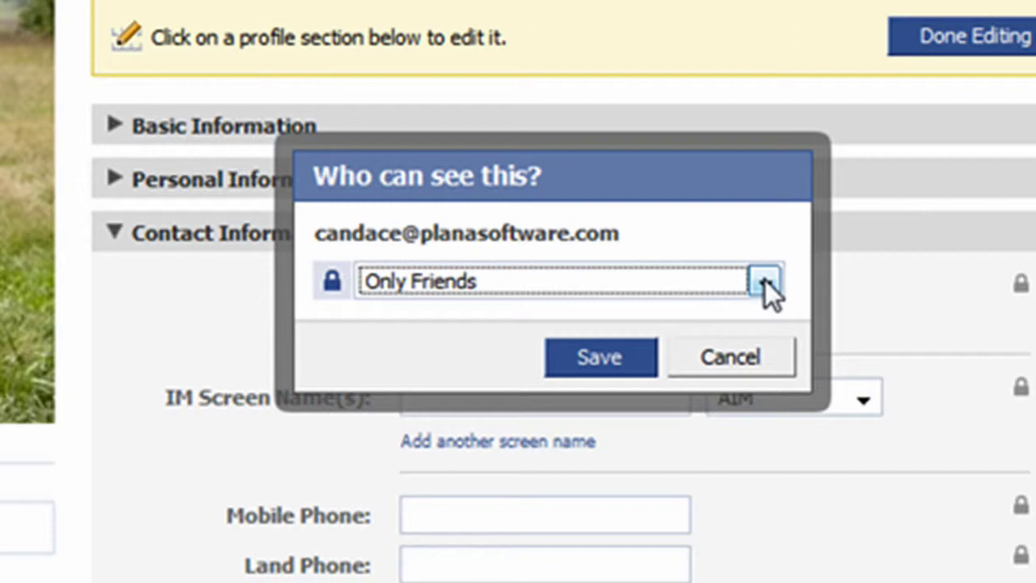
pyautogui.click(765, 357)
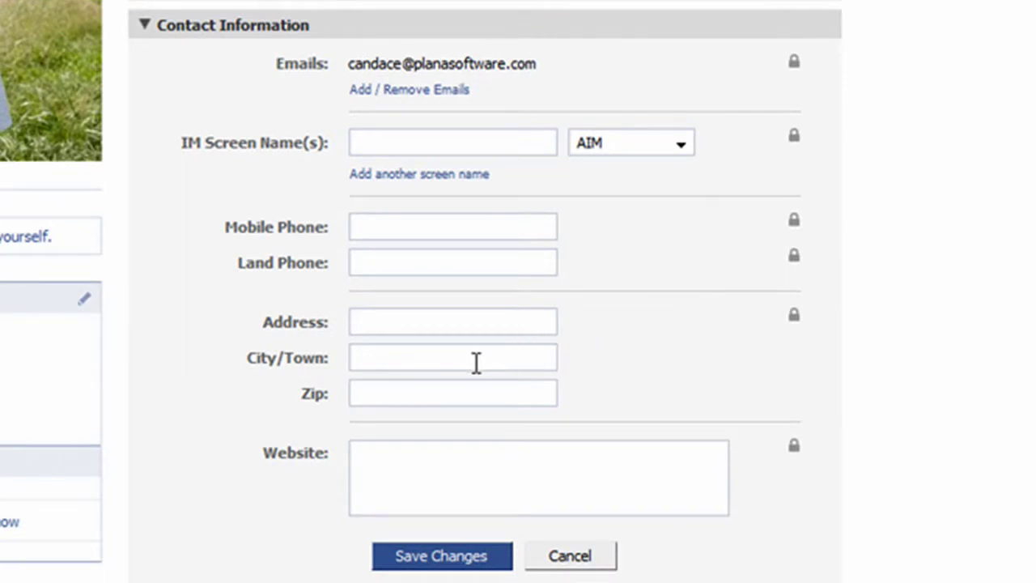
pyautogui.click(506, 451)
pyautogui.write('Sc')
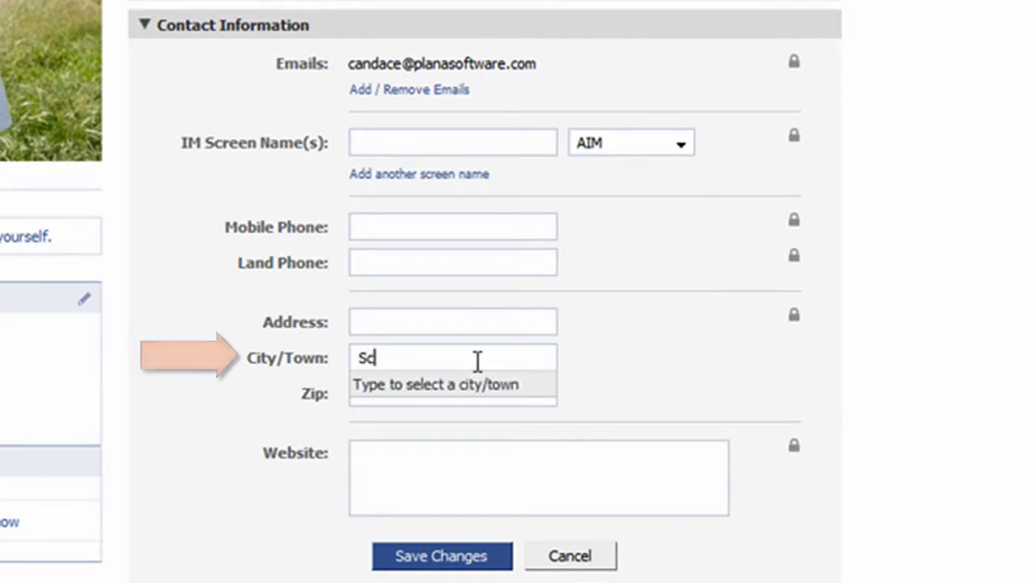
pyautogui.write('otts')
pyautogui.press('Down')
pyautogui.press('Tab')
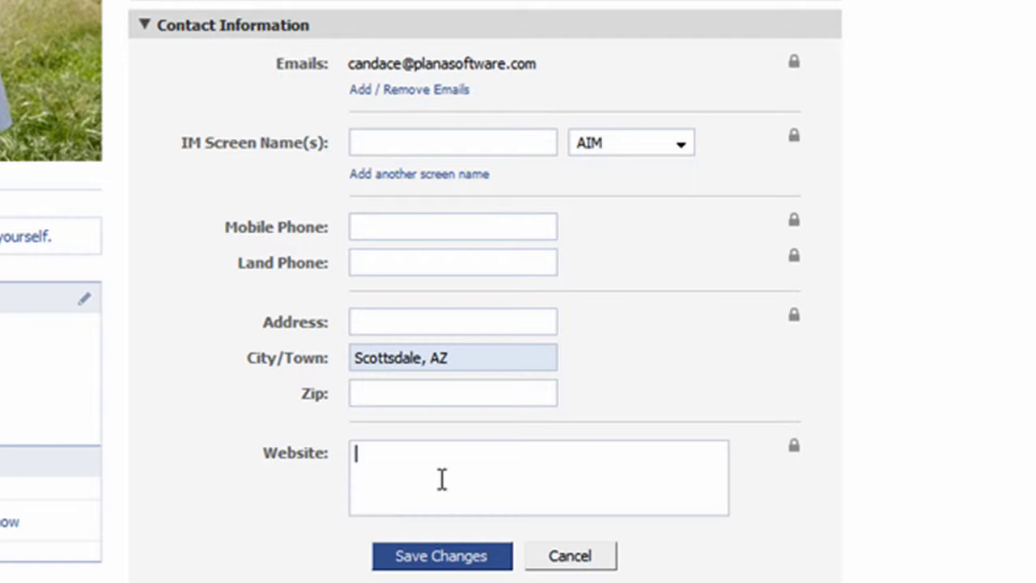
pyautogui.write('http://')
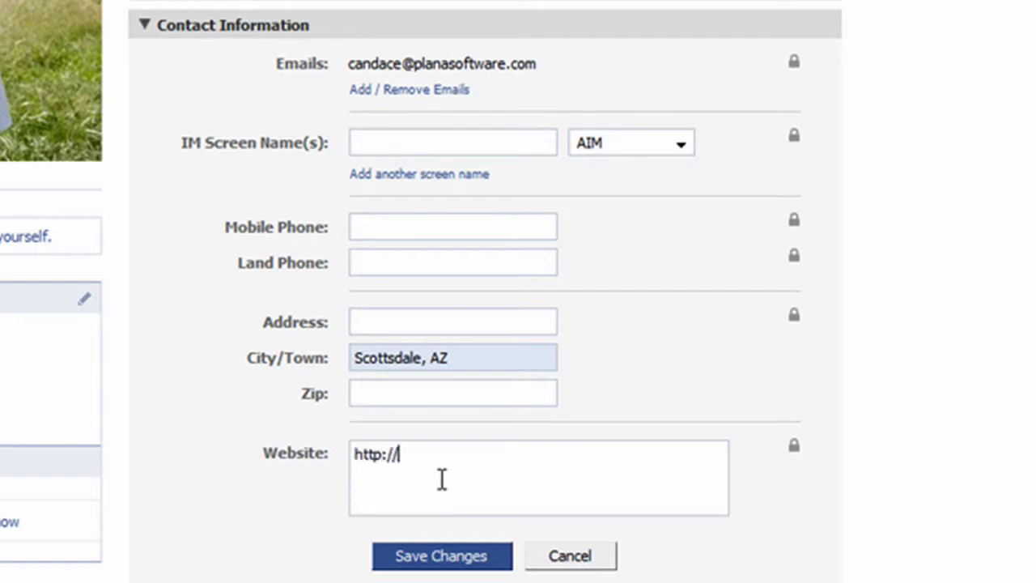
pyautogui.write('www.planasoftware.com')
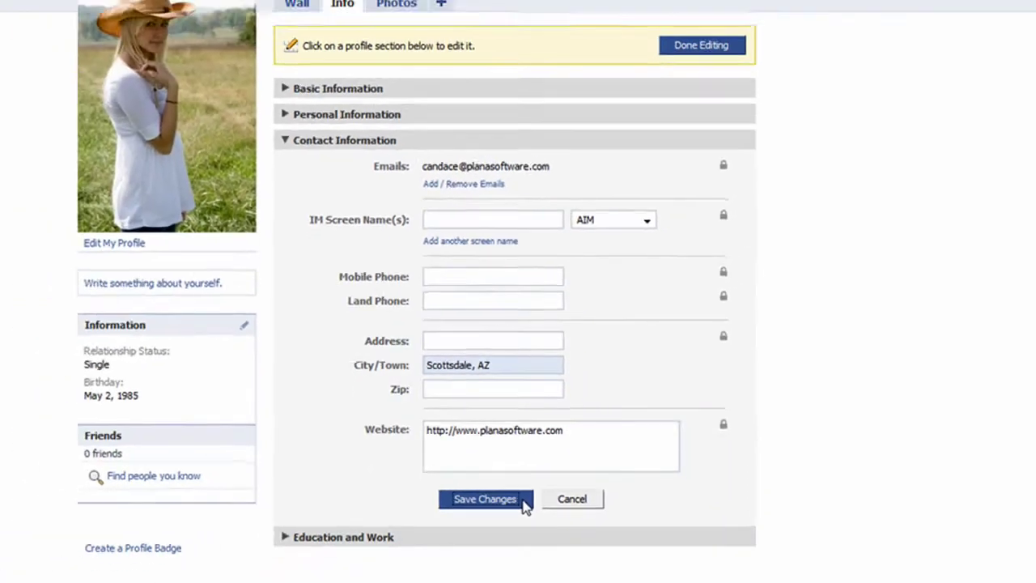
pyautogui.click(496, 558)
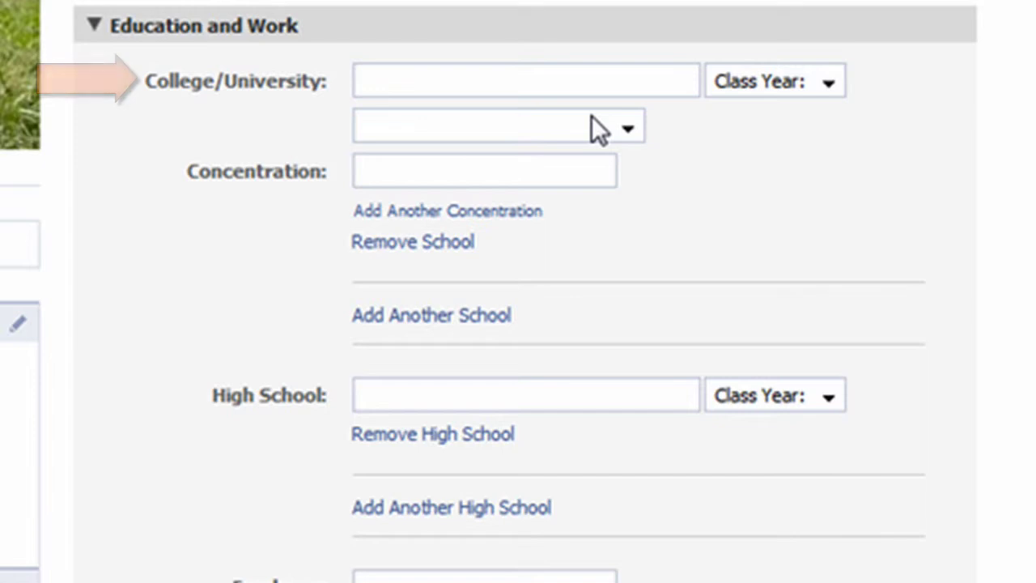
# Enter Northern Arizona University as the college with class year 2007
pyautogui.click(511, 80)
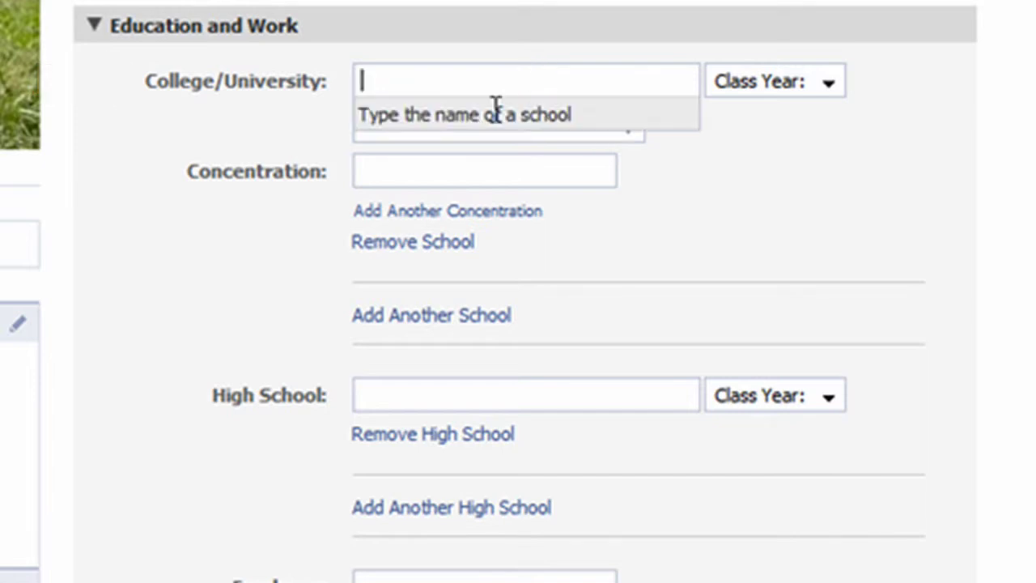
pyautogui.write('Northern Ar')
pyautogui.press('Down')
pyautogui.press('Return')
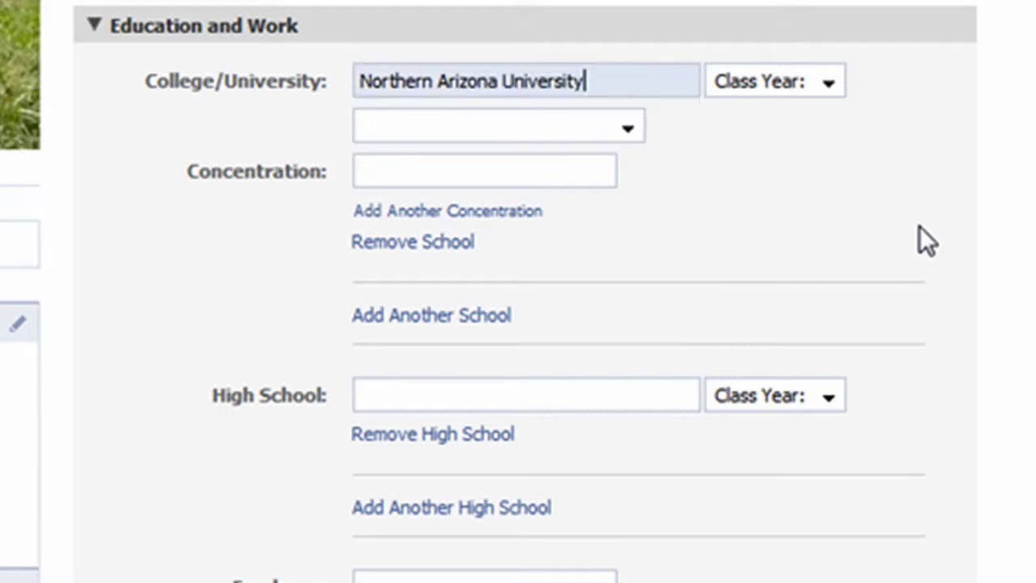
pyautogui.click(832, 79)
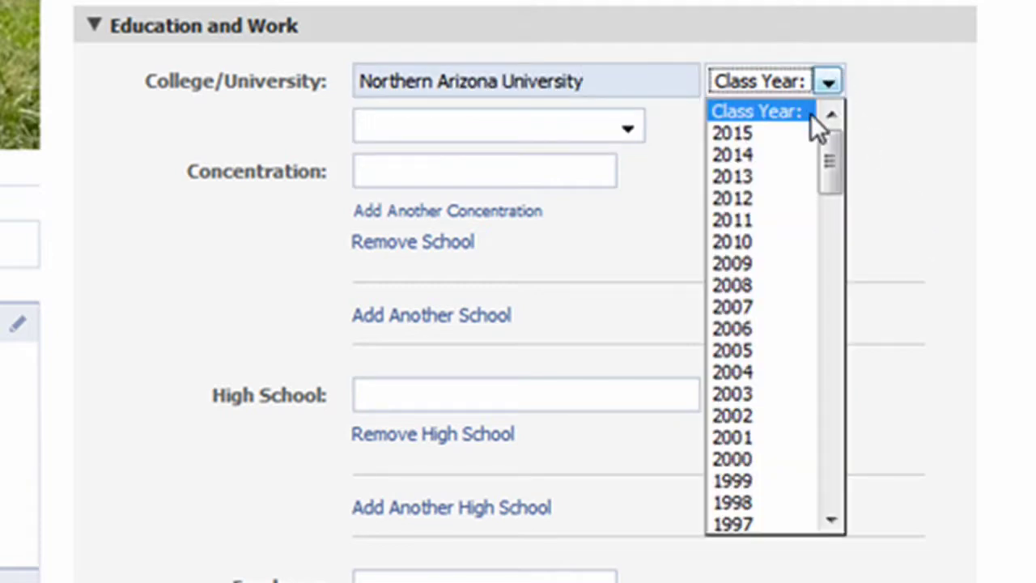
pyautogui.click(779, 307)
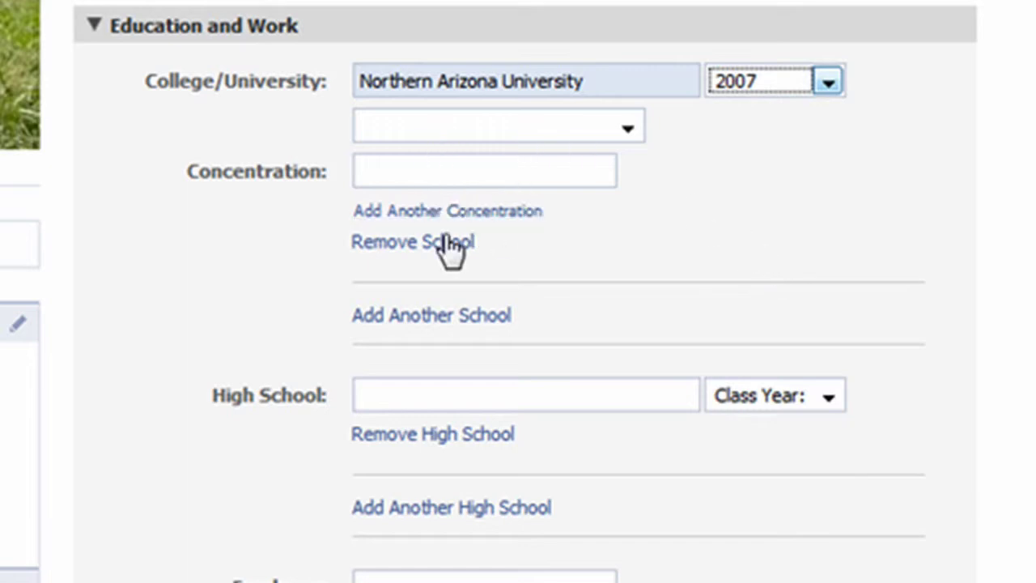
# Add Laughlin High School as the high school and save the education details
pyautogui.click(456, 381)
pyautogui.write('Laughlin')
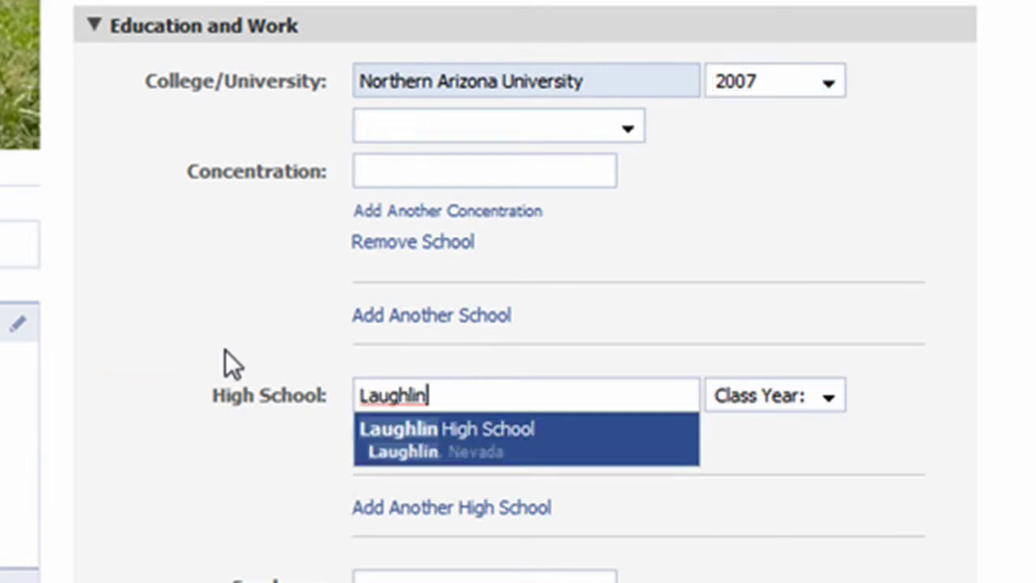
pyautogui.press('Tab')
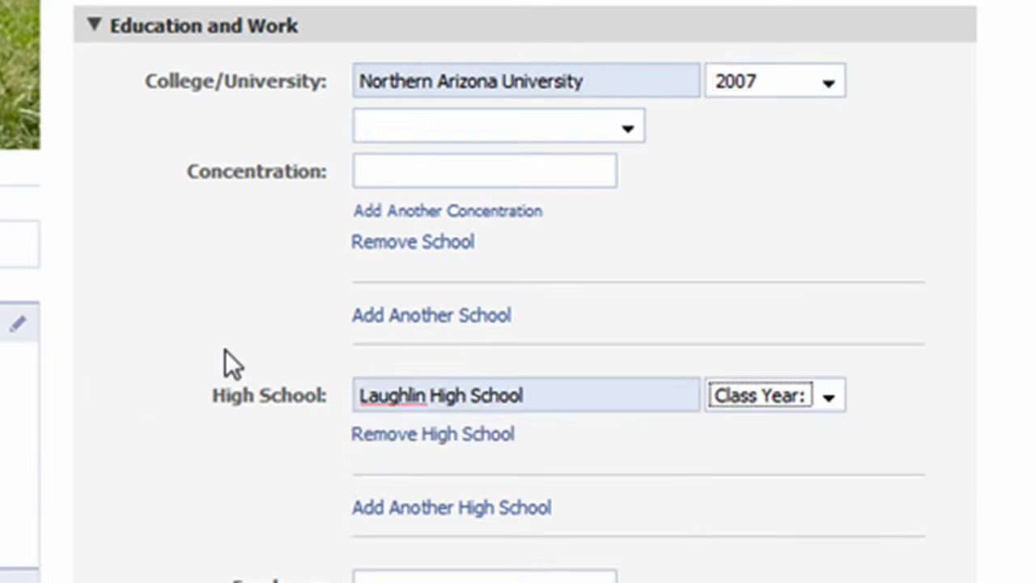
pyautogui.scroll(-1, 849, 463)
pyautogui.scroll(-5, 850, 463)
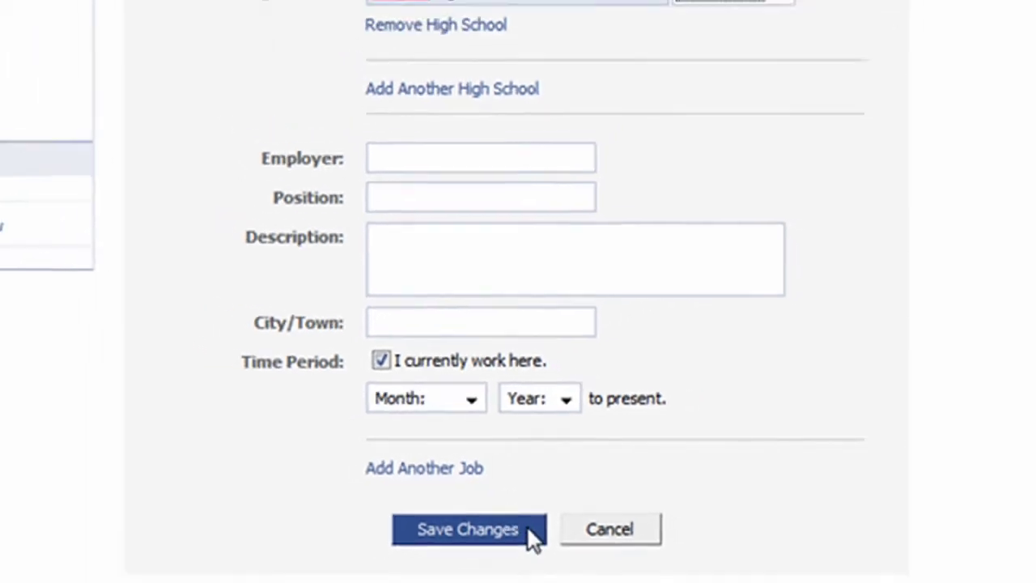
pyautogui.click(523, 550)
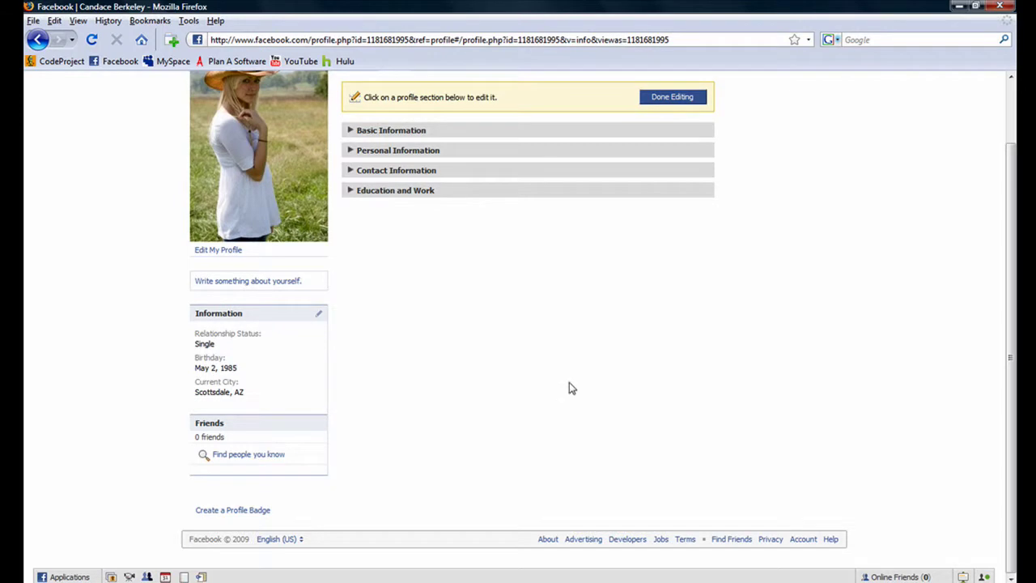
# Finish editing to show the saved profile info with the education entries
pyautogui.scroll(2, 615, 357)
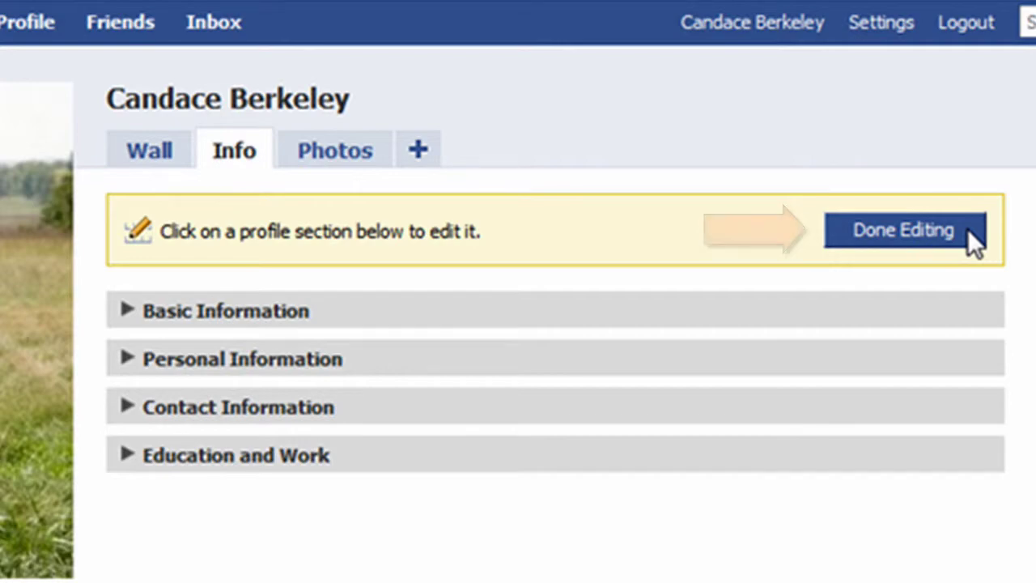
pyautogui.click(967, 228)
pyautogui.moveTo(956, 304)
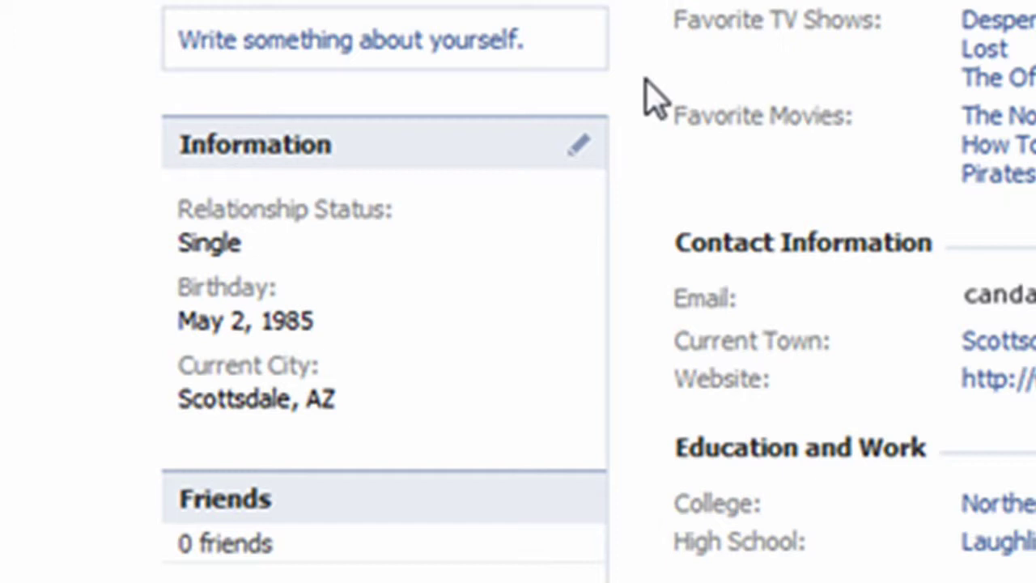
# Add Website to the fields shown in the sidebar Information box
pyautogui.click(584, 153)
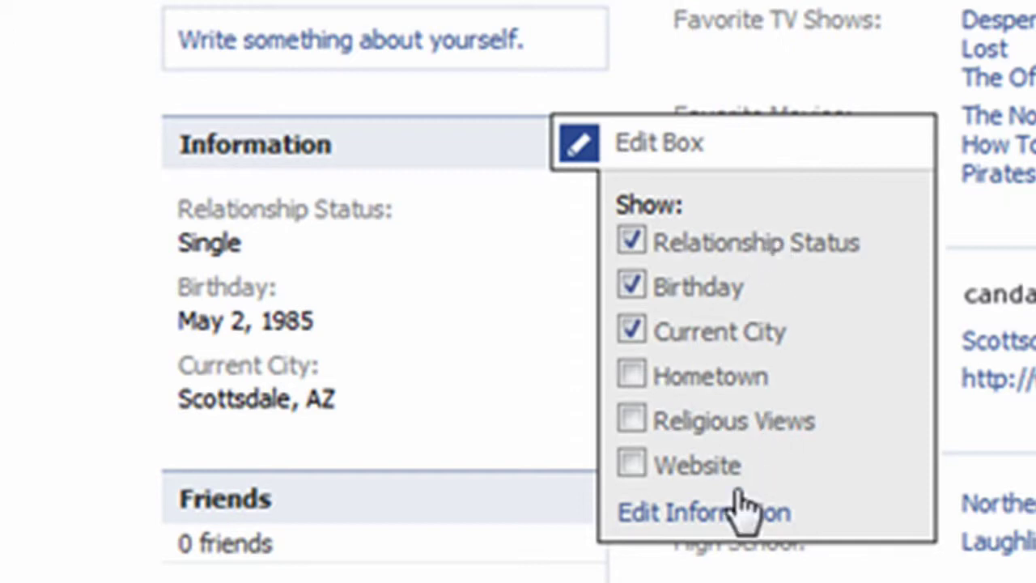
pyautogui.click(632, 466)
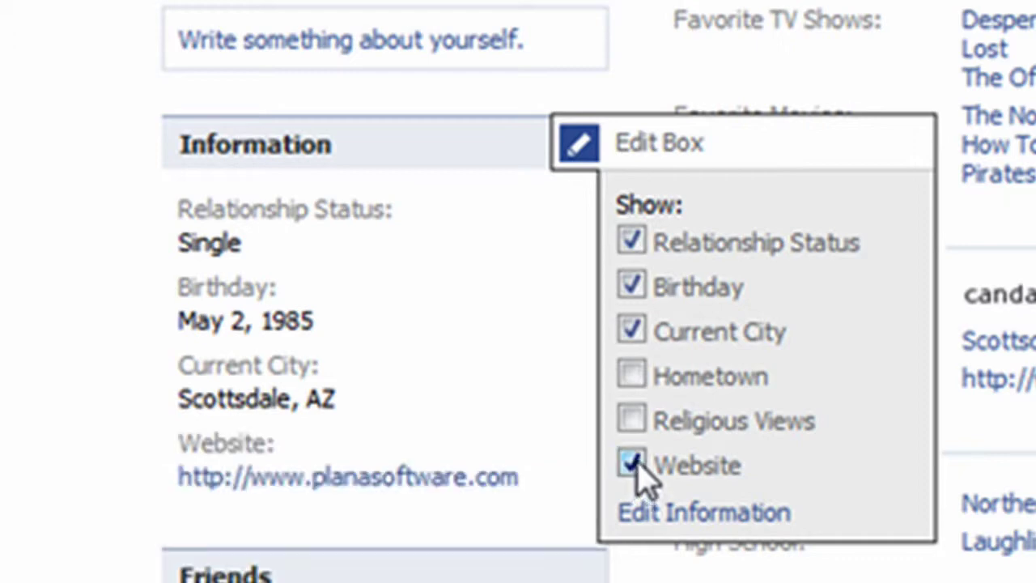
pyautogui.click(551, 500)
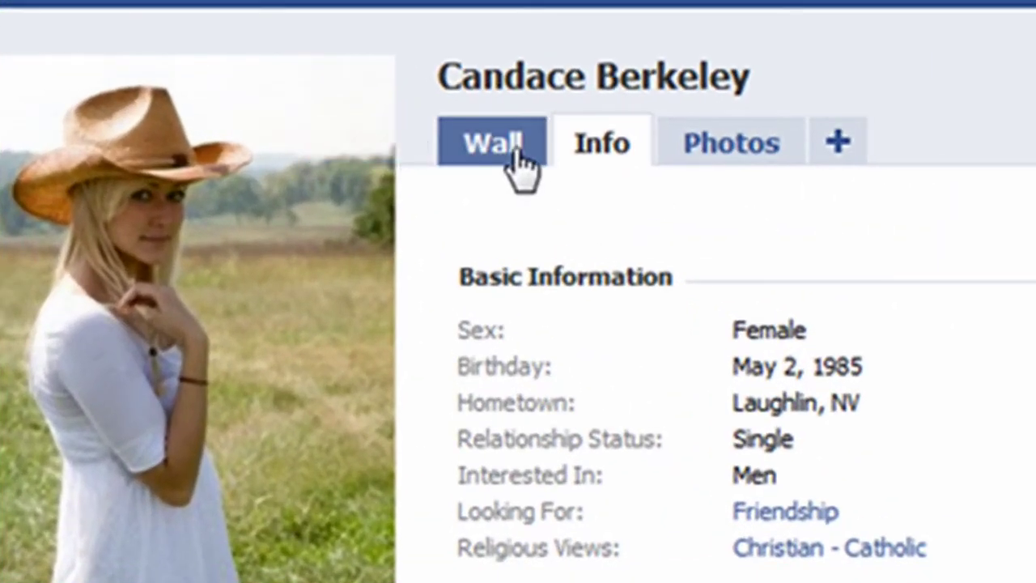
# Switch the profile view to the Wall tab
pyautogui.click(515, 158)
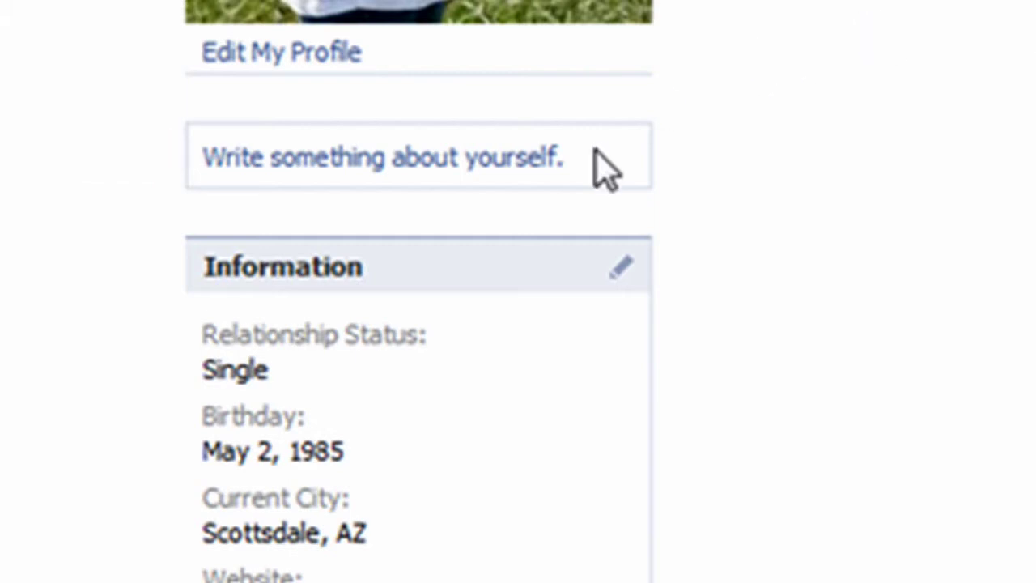
# Paste the 'rough draft before the final masterpiece' quote as the about-yourself text and save
pyautogui.click(563, 180)
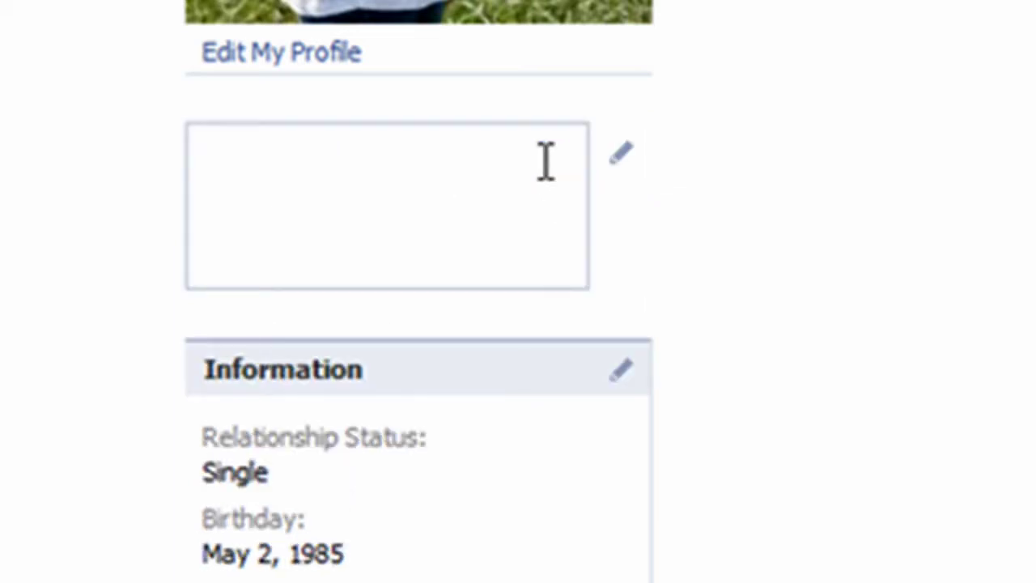
pyautogui.rightClick(495, 158)
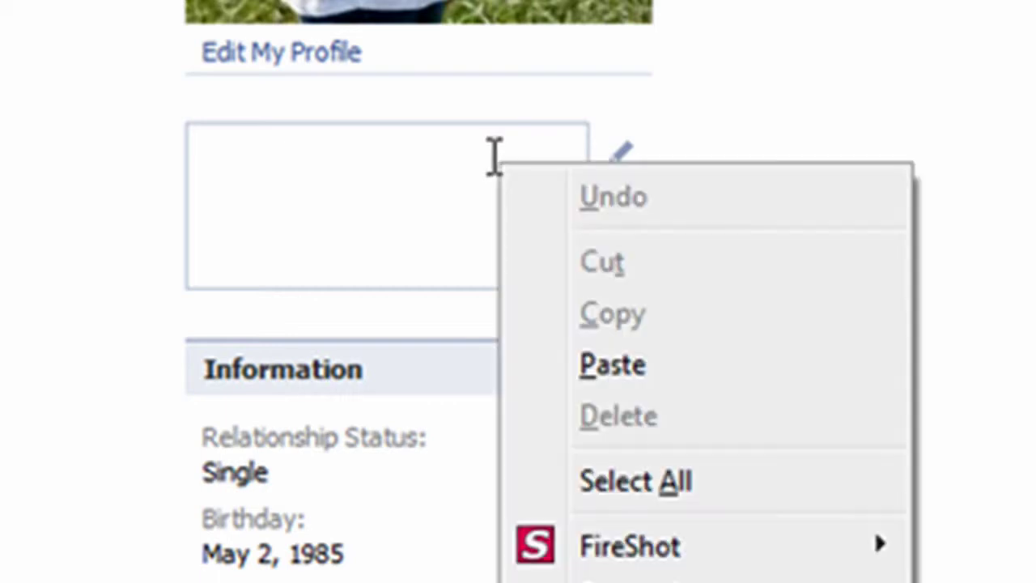
pyautogui.click(613, 366)
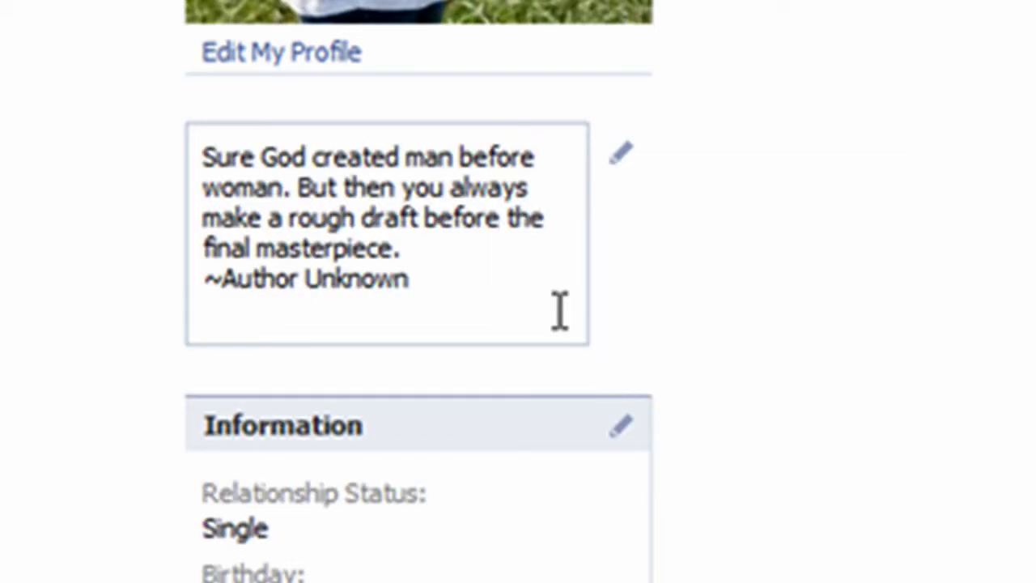
pyautogui.click(504, 300)
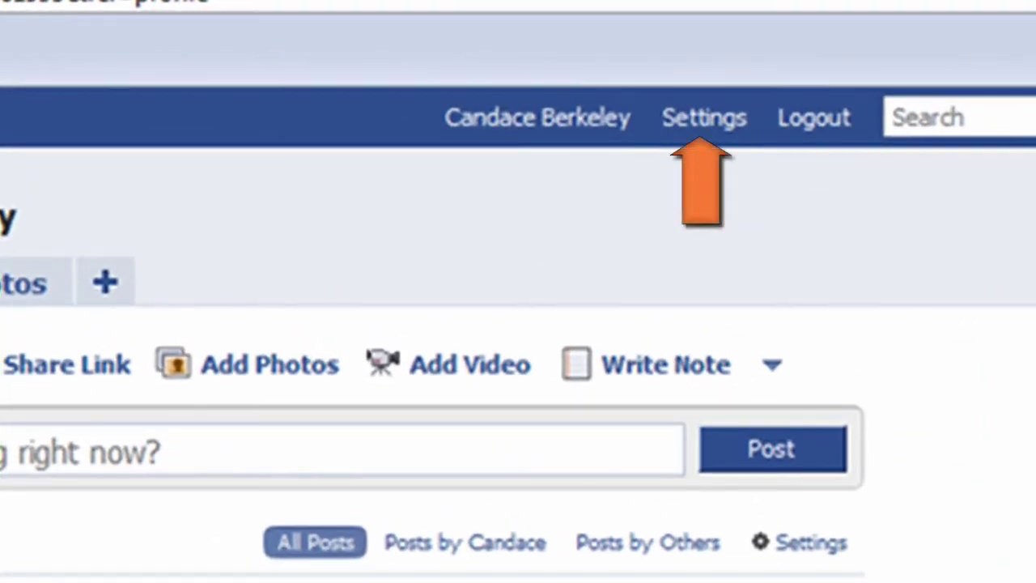
# Go to Account Settings and show the Networks tab
pyautogui.click(732, 123)
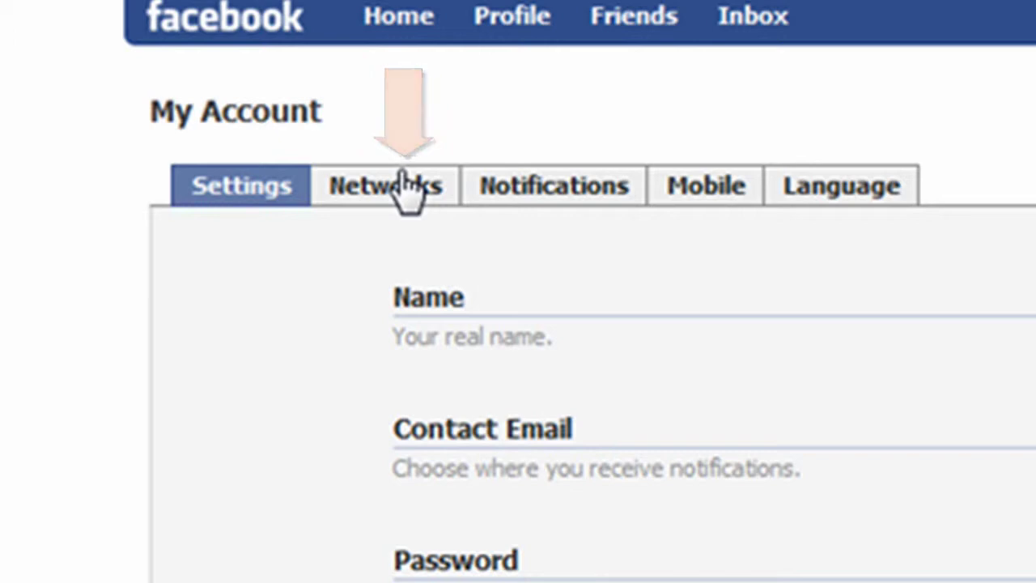
pyautogui.click(443, 196)
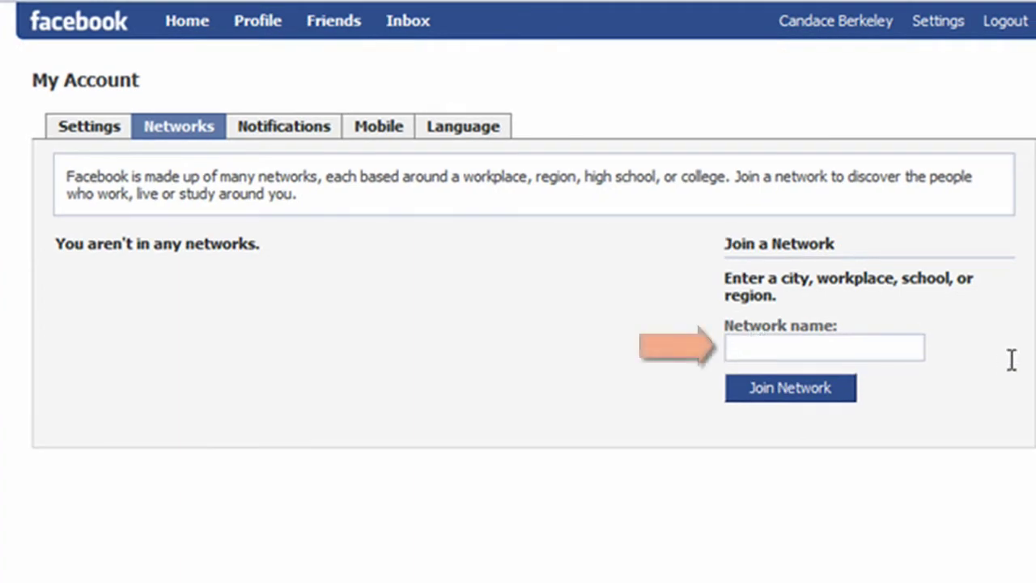
# Enter 'phoenix' as the network name and select Phoenix, AZ
pyautogui.press('Tab')
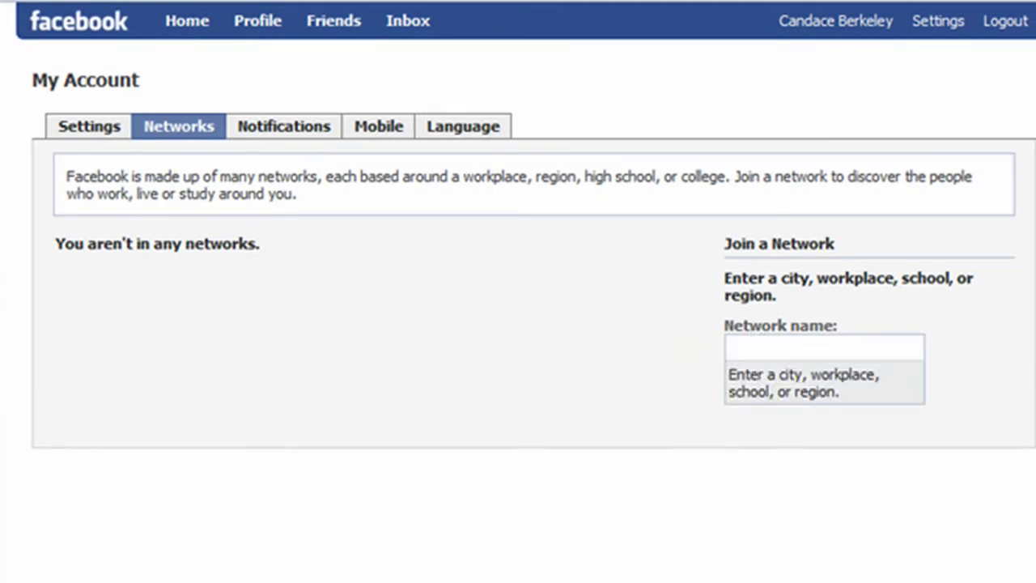
pyautogui.write('phoenix')
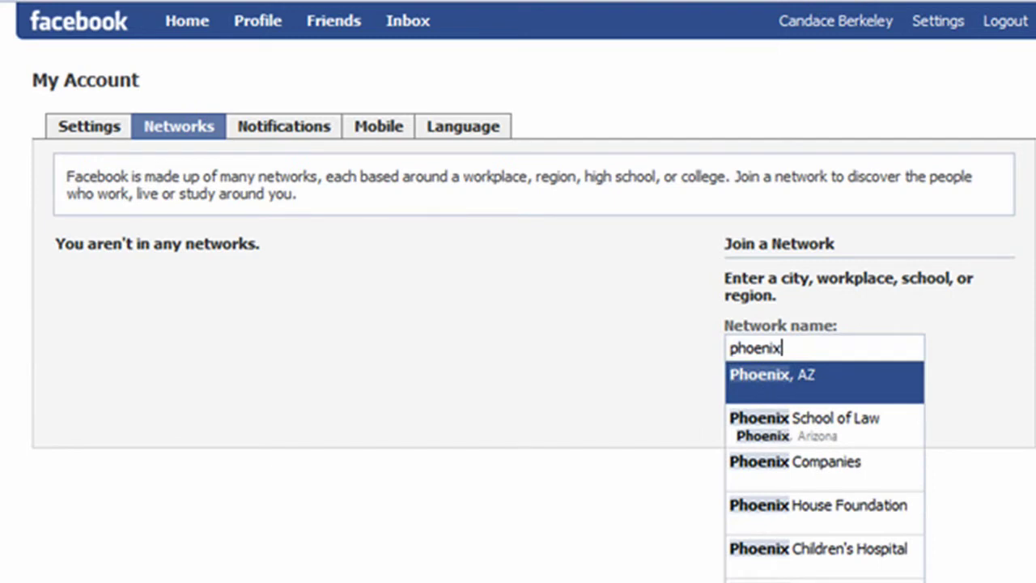
pyautogui.press('Return')
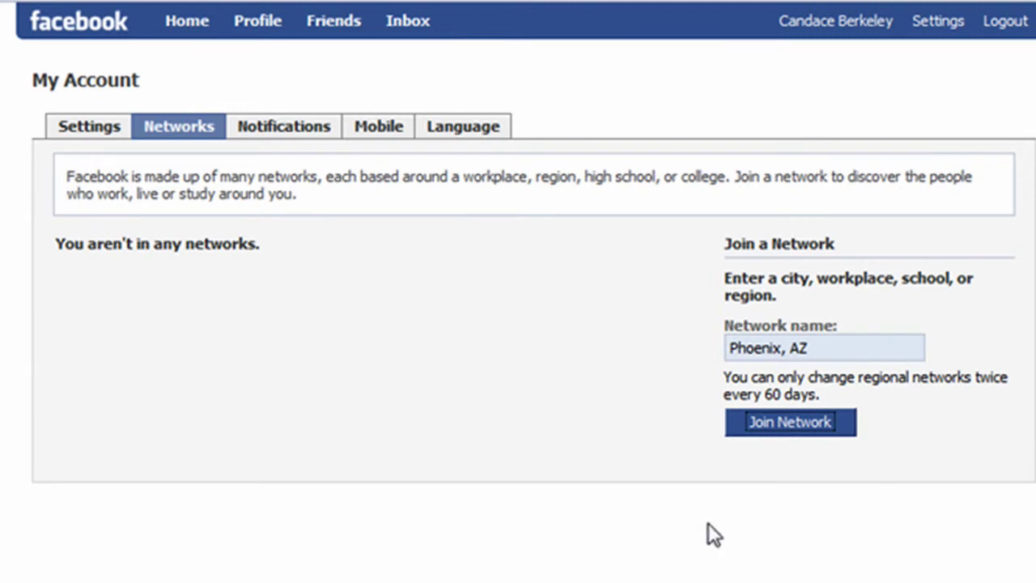